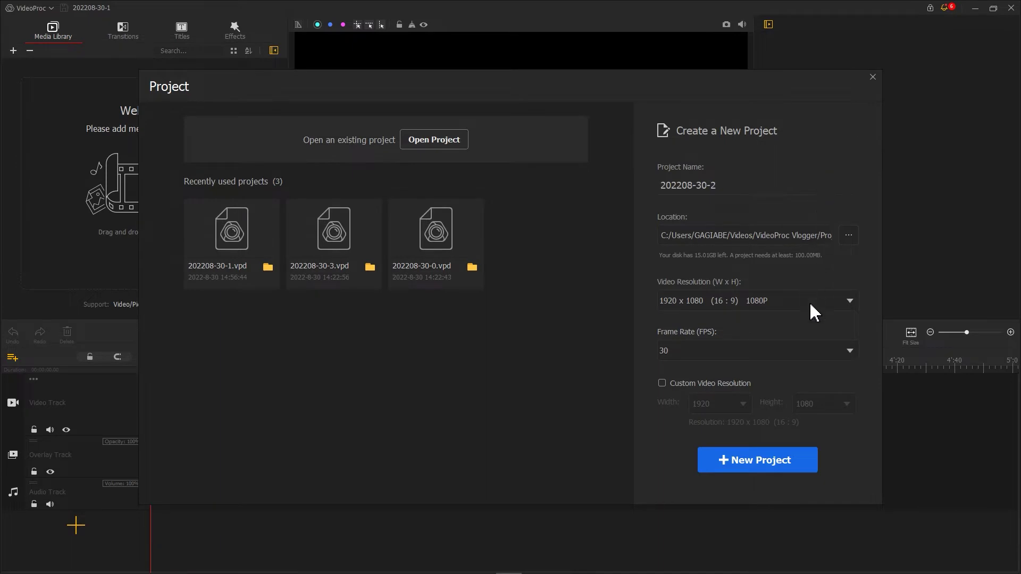
# Step: Start a new project and import the BGM music file into the Media Library
pyautogui.click(786, 457)
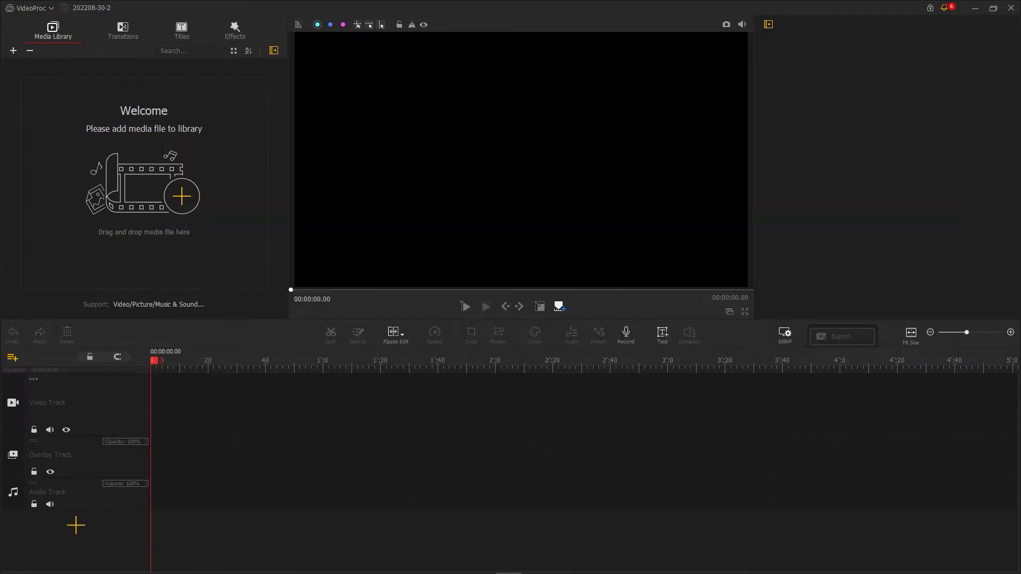
pyautogui.moveTo(1006, 144); pyautogui.dragTo(200, 184)
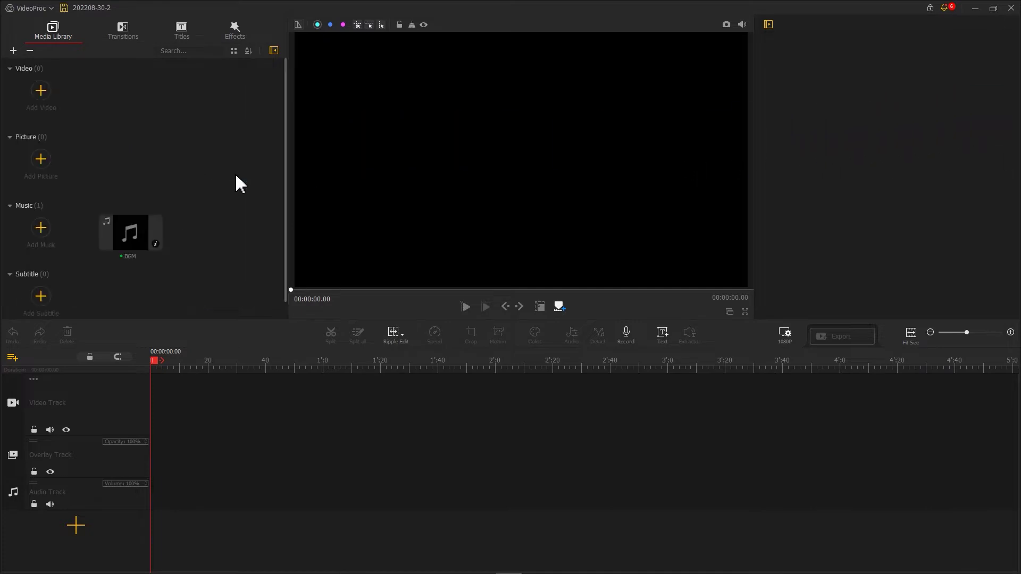
pyautogui.click(144, 234)
# Step: Place the BGM music on the audio track and trim it to 19.36 seconds
pyautogui.moveTo(143, 234); pyautogui.dragTo(162, 453)
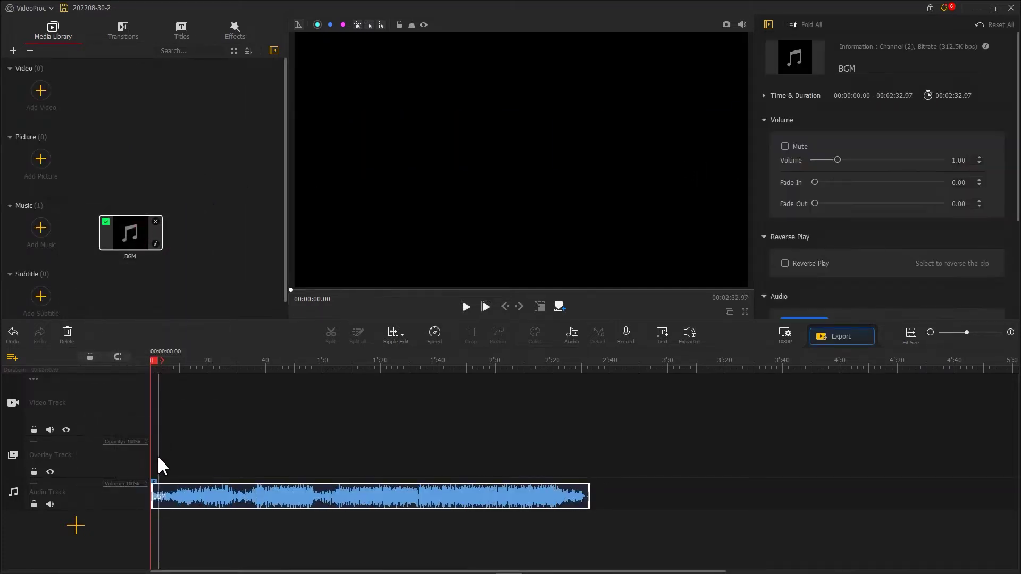
pyautogui.moveTo(154, 495); pyautogui.dragTo(182, 495)
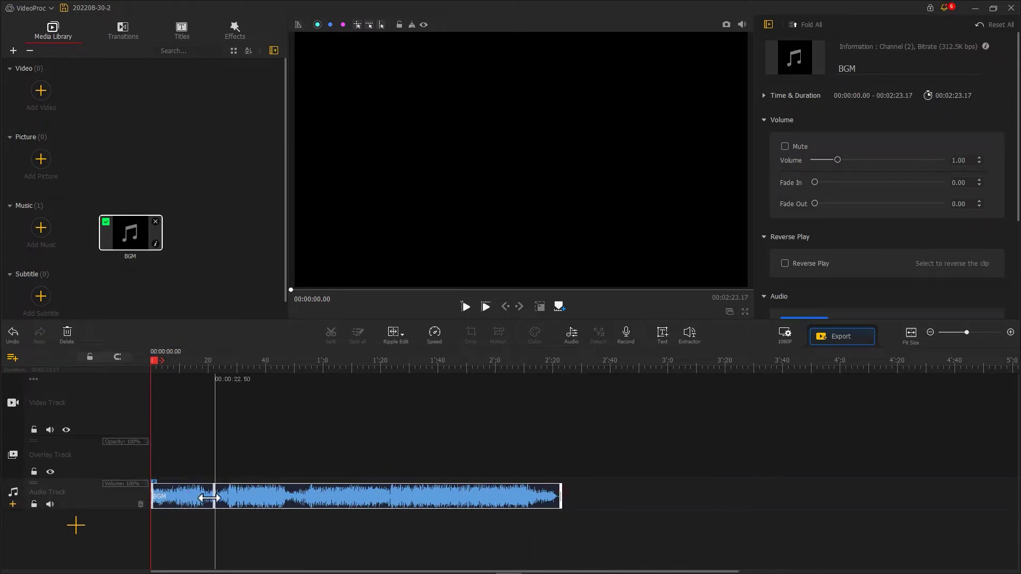
pyautogui.moveTo(210, 499); pyautogui.dragTo(209, 499)
pyautogui.scroll(5, 542, 368)
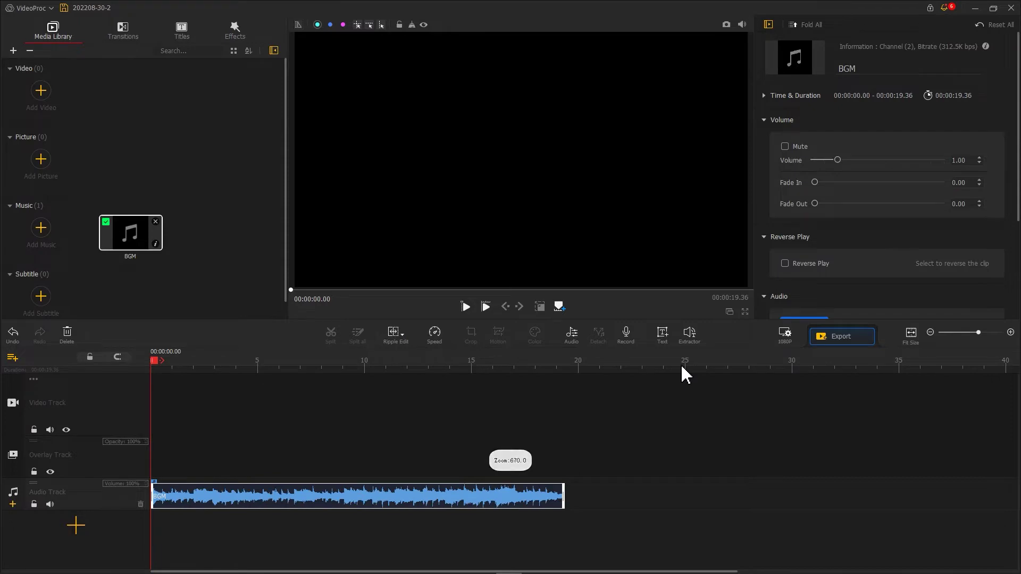
# Step: In the Audio Editor, fade out the music from 18.09 s to the end
pyautogui.click(572, 335)
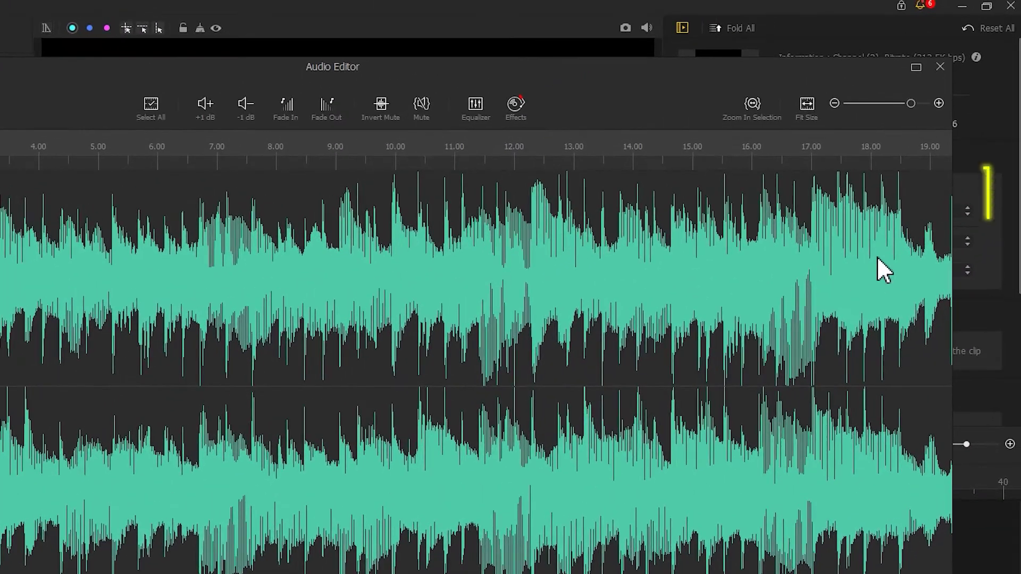
pyautogui.moveTo(876, 256); pyautogui.dragTo(967, 267)
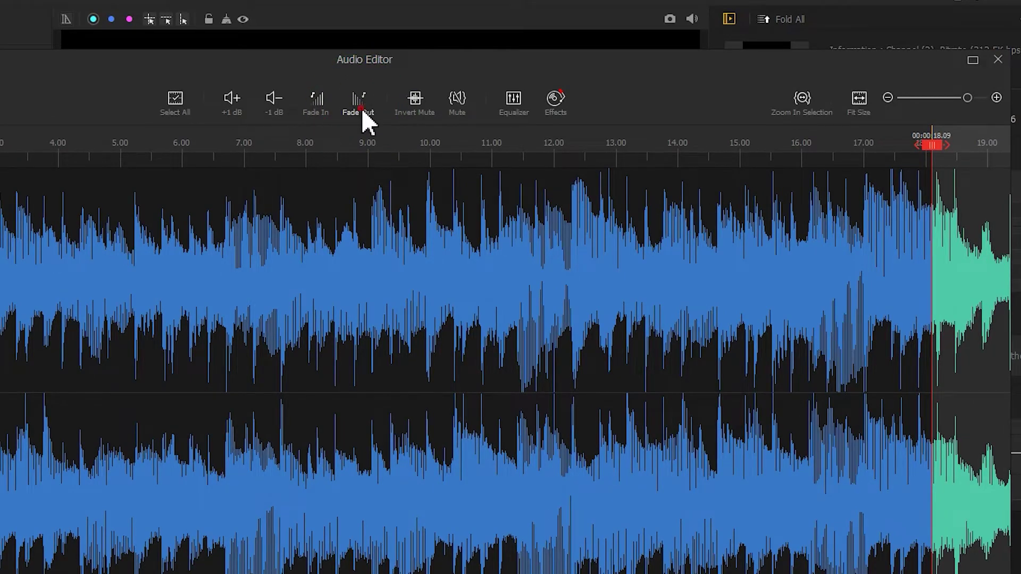
pyautogui.click(361, 108)
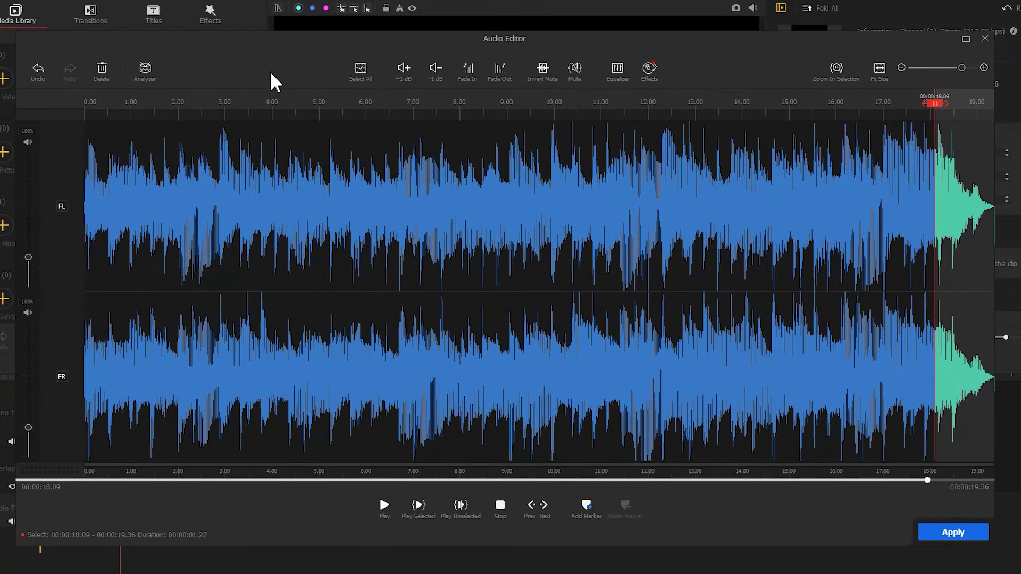
# Step: Detect beats with the Audio Beat analyzer, add markers at all of them, and apply
pyautogui.click(145, 70)
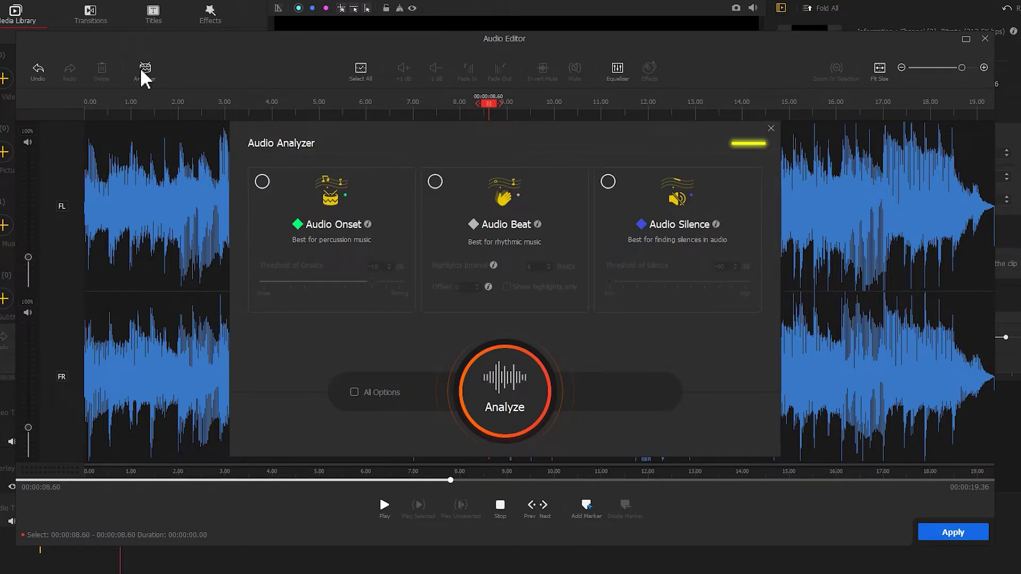
pyautogui.click(436, 181)
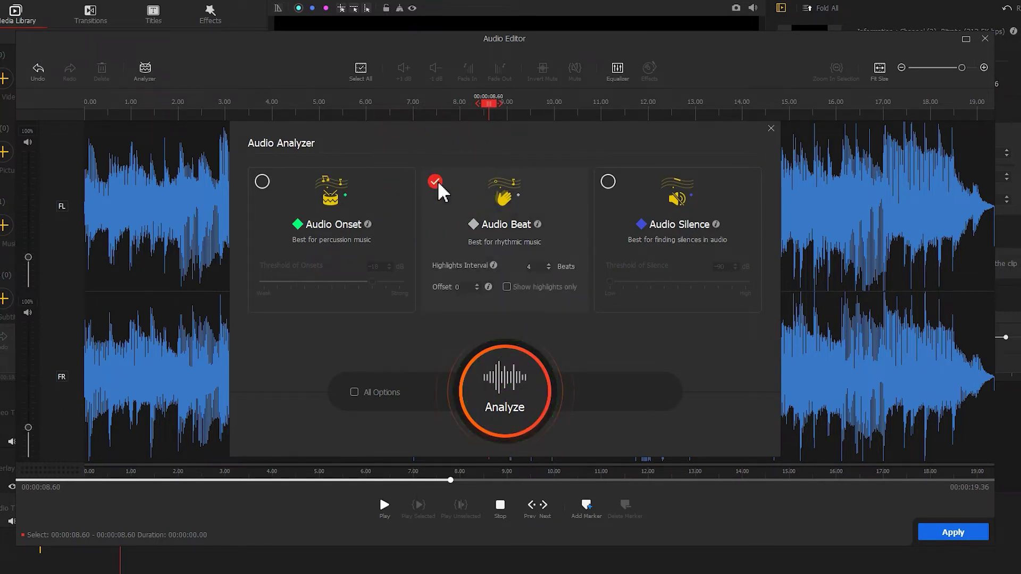
pyautogui.click(502, 367)
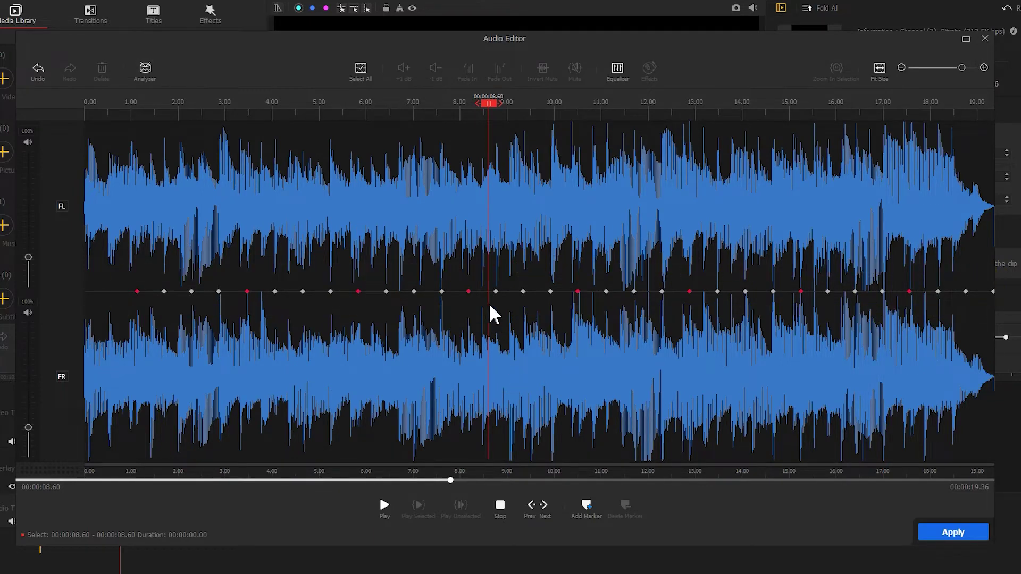
pyautogui.click(368, 78)
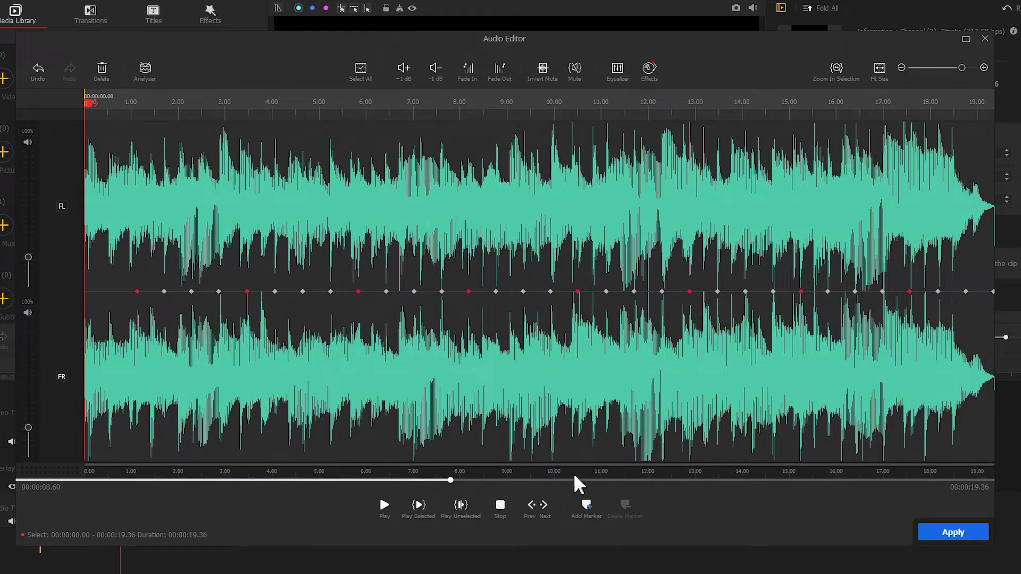
pyautogui.click(586, 504)
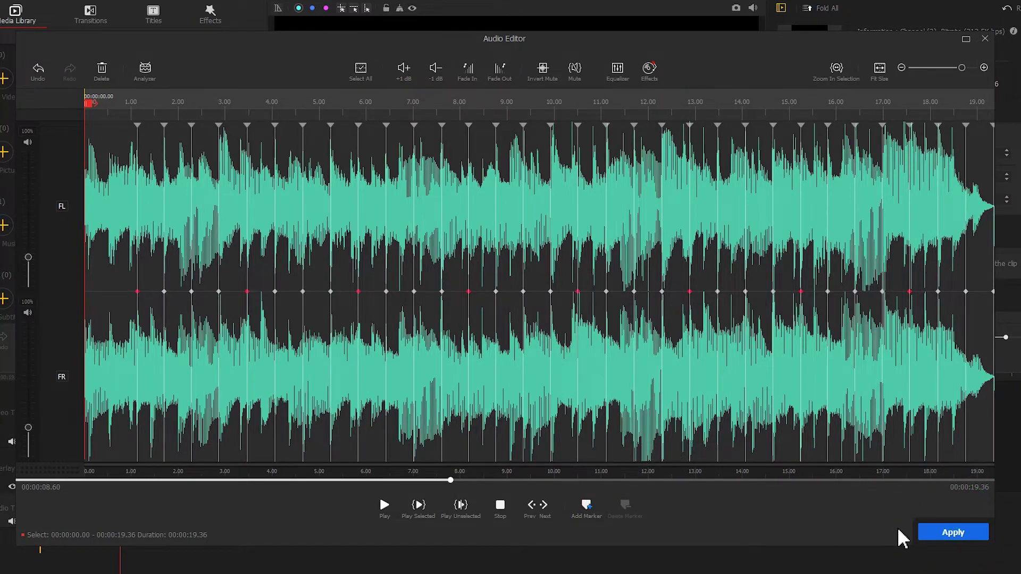
pyautogui.click(952, 532)
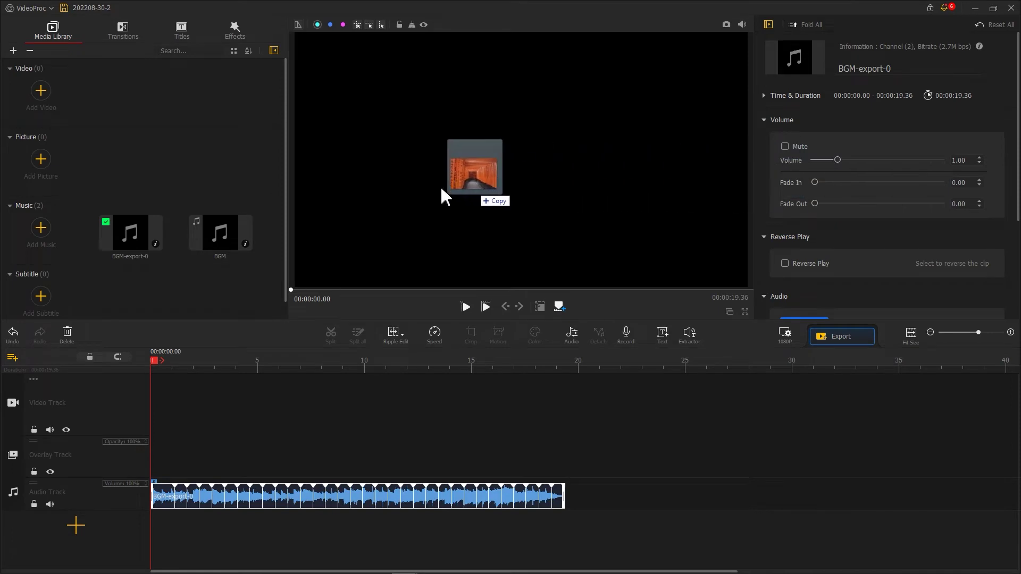
# Step: Put the torii-gate Background on the video track, scaled to fill, extended to 19.36 s
pyautogui.moveTo(815, 201); pyautogui.dragTo(191, 160)
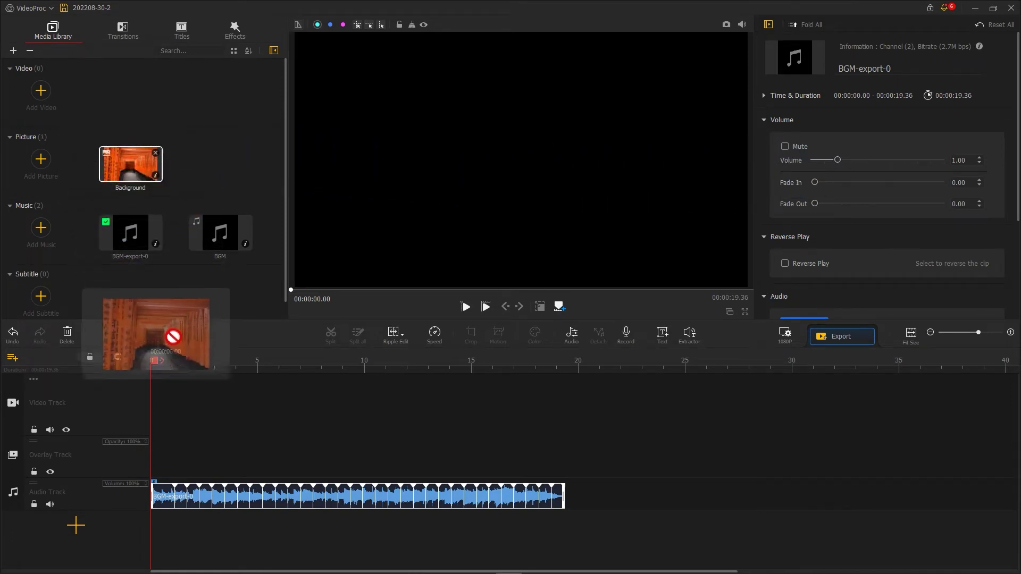
pyautogui.moveTo(144, 175); pyautogui.dragTo(183, 403)
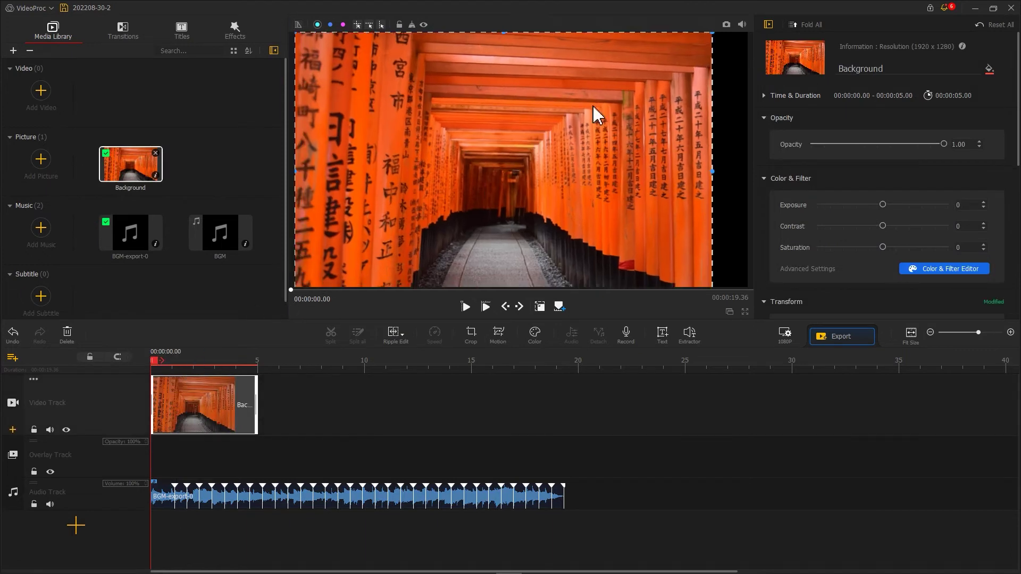
pyautogui.moveTo(712, 34); pyautogui.dragTo(750, 15)
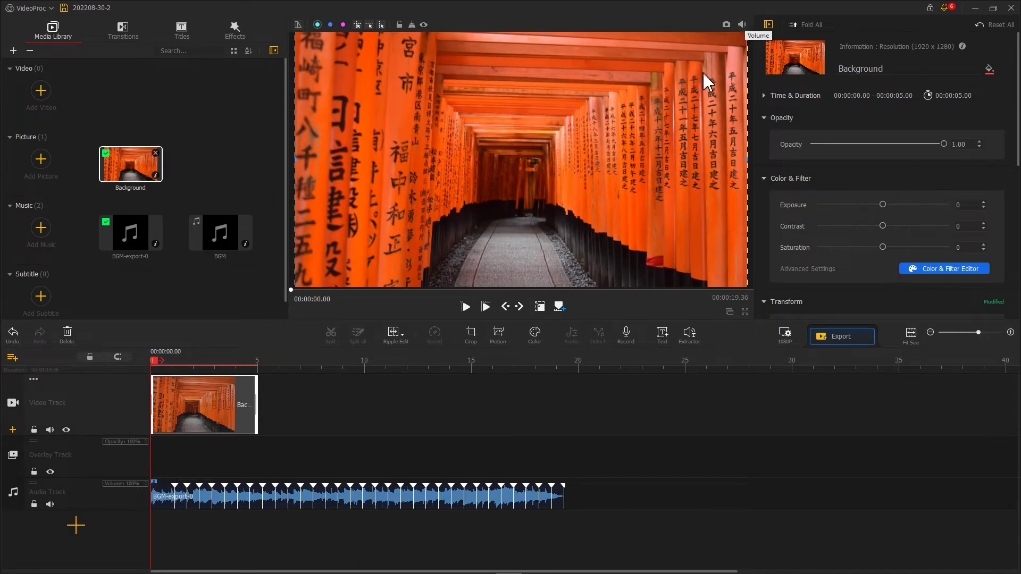
pyautogui.moveTo(253, 405); pyautogui.dragTo(565, 404)
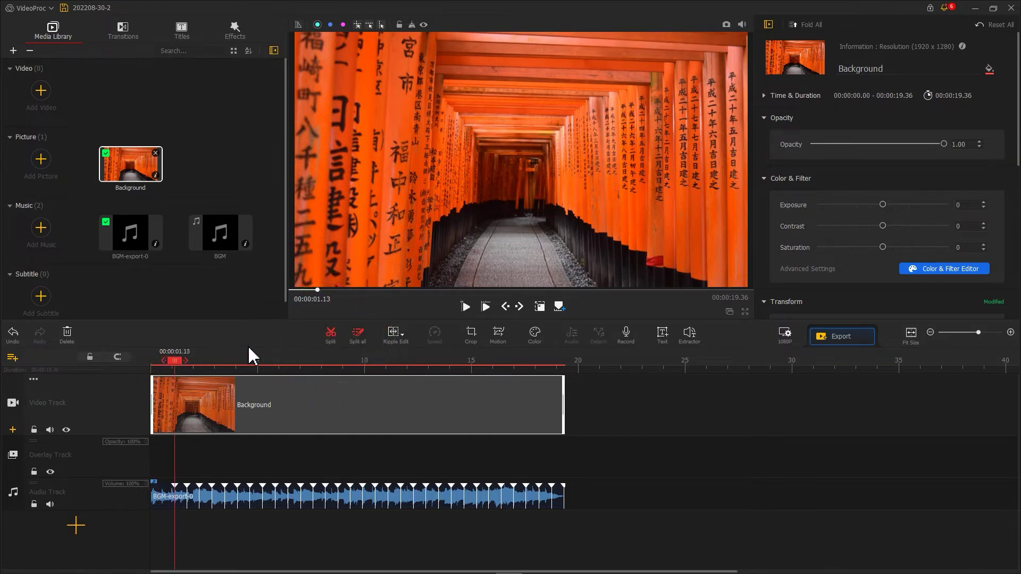
# Step: Split the Background clip at 1.13 s and heavily blur the Background picture
pyautogui.click(330, 336)
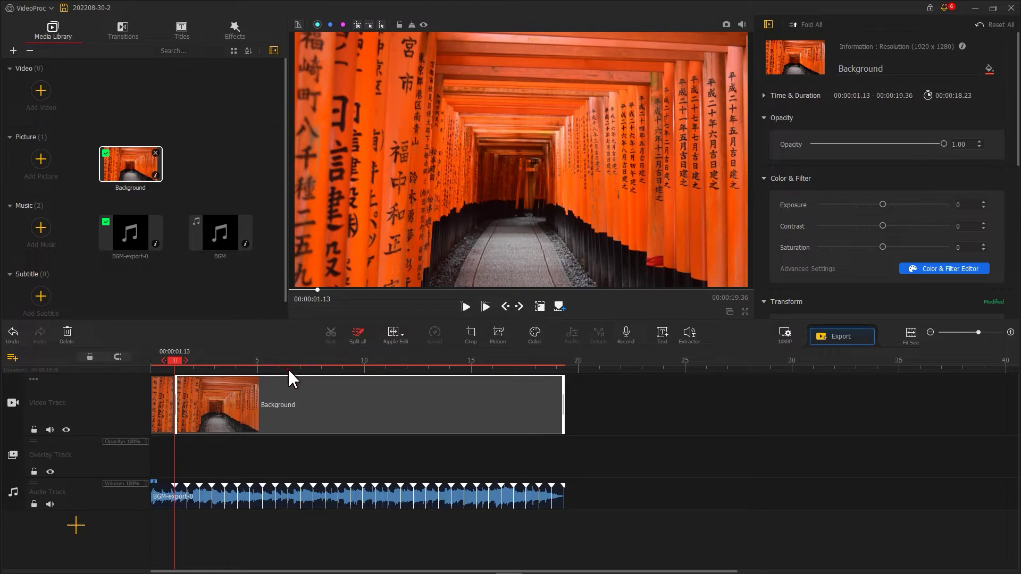
pyautogui.scroll(3, 301, 368)
pyautogui.click(369, 390)
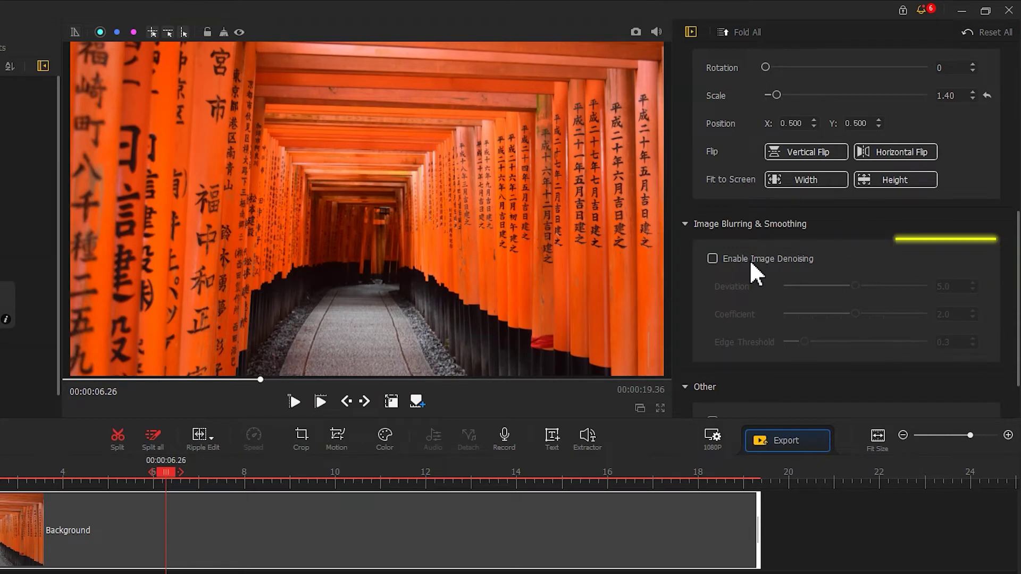
pyautogui.click(750, 259)
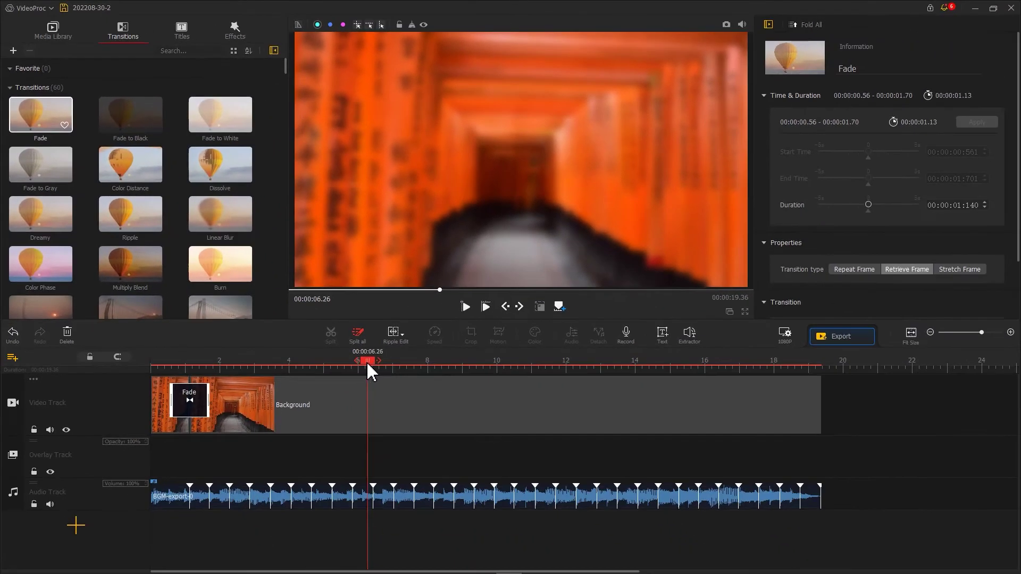
pyautogui.moveTo(368, 369); pyautogui.dragTo(155, 369)
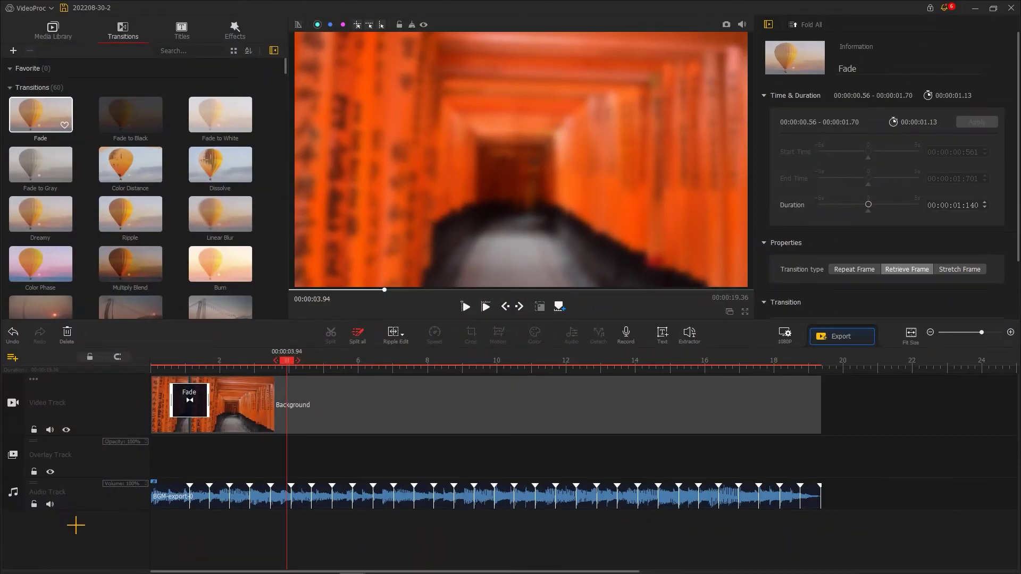
# Step: Add photo (10) to the overlay track through the timeline end, enlarged and tilted
pyautogui.moveTo(965, 135); pyautogui.dragTo(226, 157)
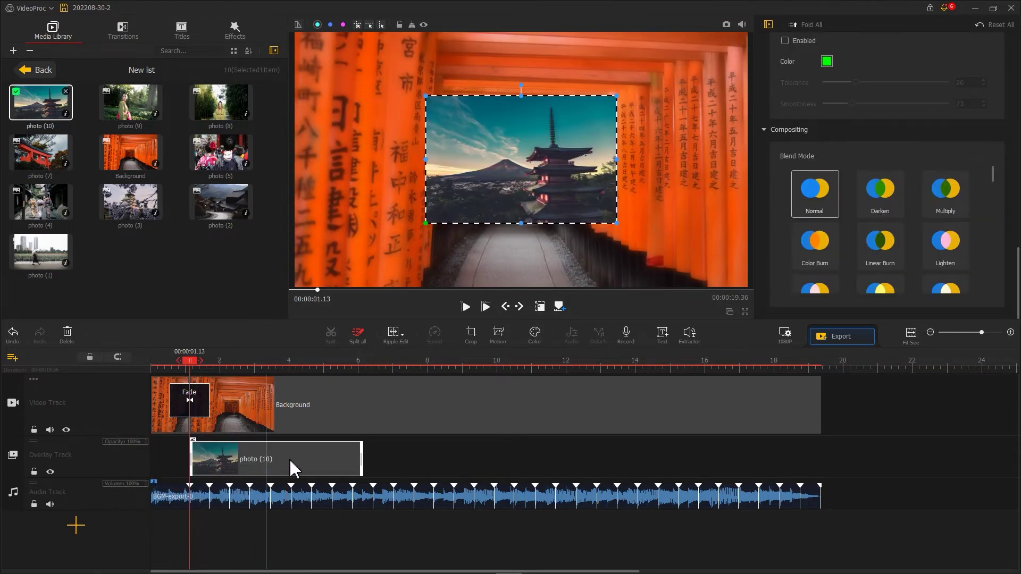
pyautogui.moveTo(361, 459); pyautogui.dragTo(822, 442)
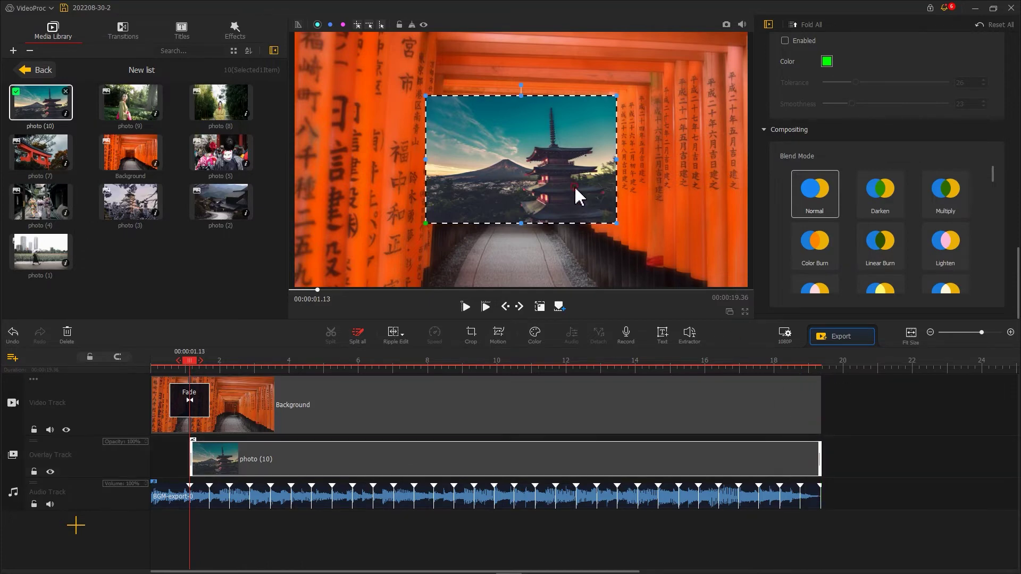
pyautogui.moveTo(617, 95); pyautogui.dragTo(653, 73)
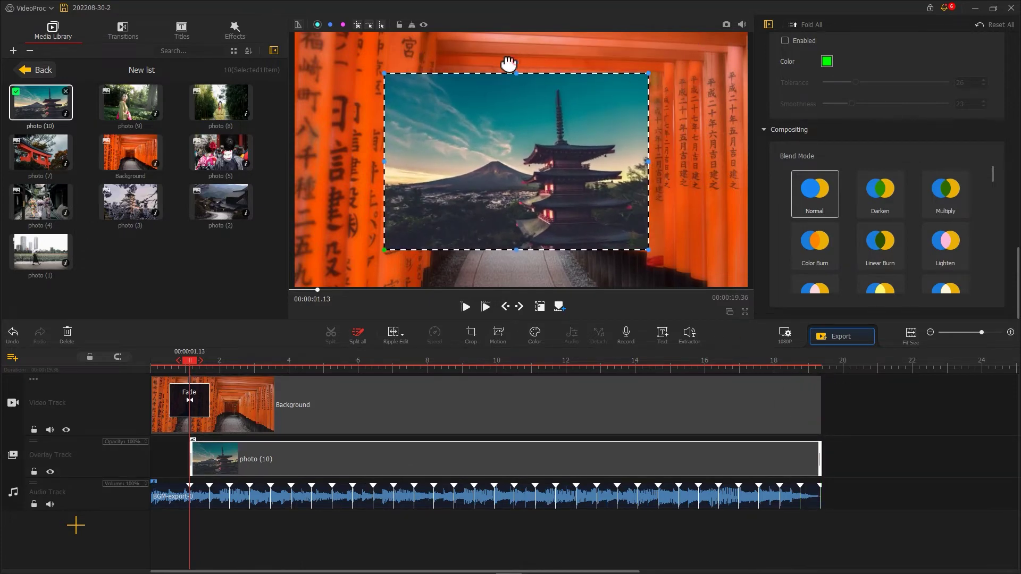
pyautogui.moveTo(509, 64); pyautogui.dragTo(523, 96)
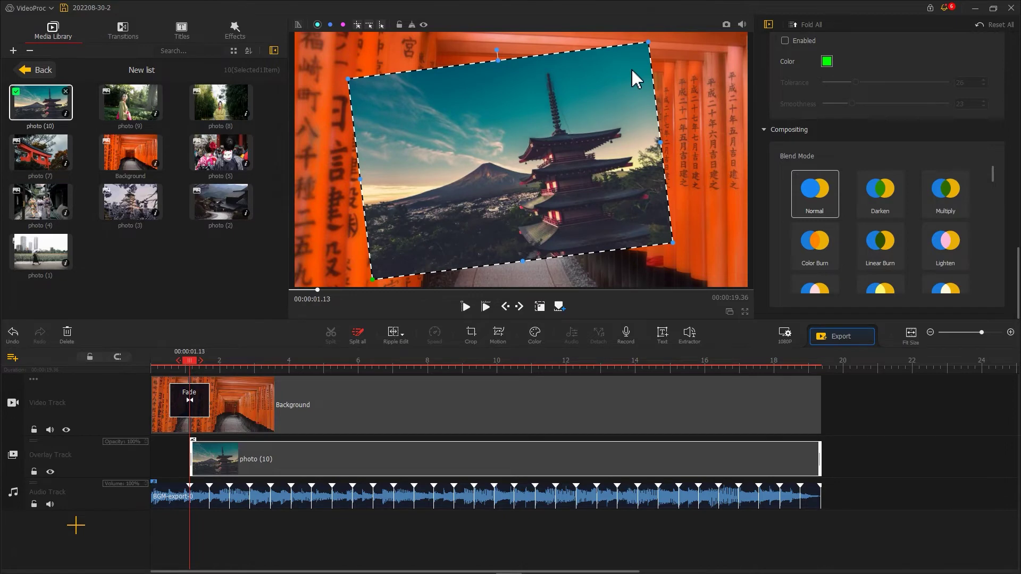
# Step: Fine-tune photo (10)'s size and tilt, with a 0.37 s bottom-left fly-in
pyautogui.click(993, 165)
pyautogui.moveTo(828, 212); pyautogui.dragTo(830, 191)
pyautogui.moveTo(1015, 192); pyautogui.dragTo(1017, 145)
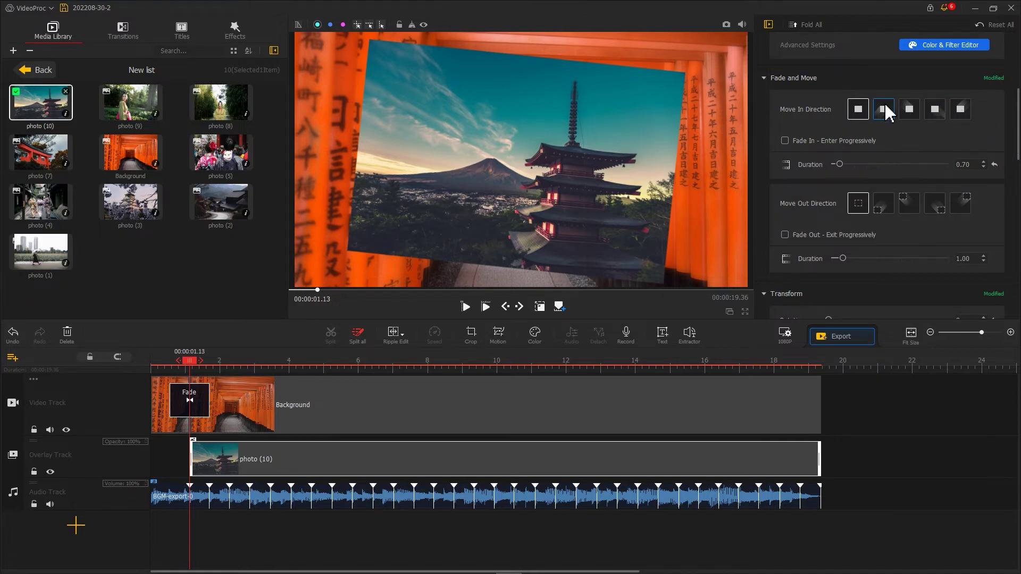
pyautogui.click(884, 109)
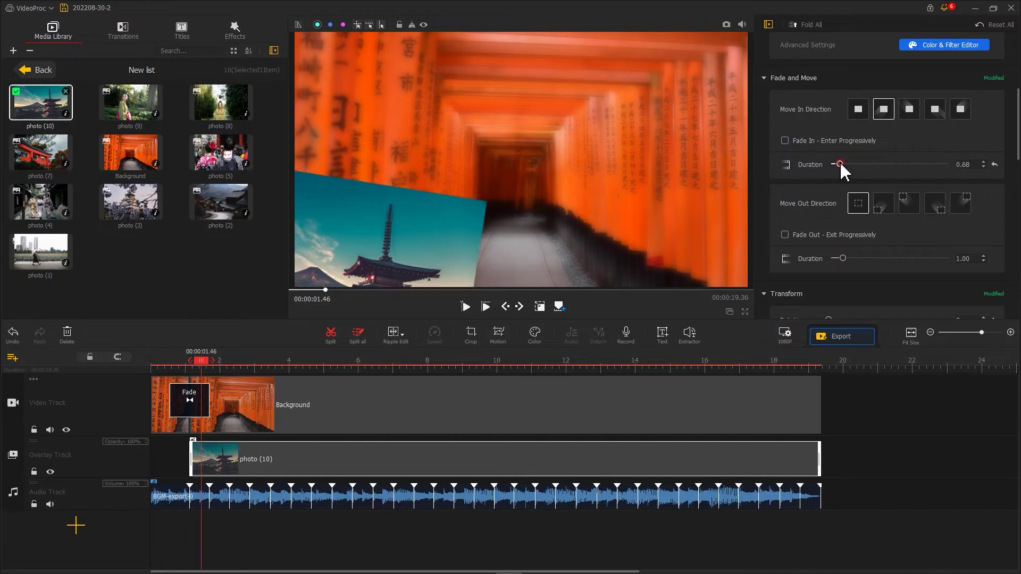
pyautogui.moveTo(839, 165); pyautogui.dragTo(836, 164)
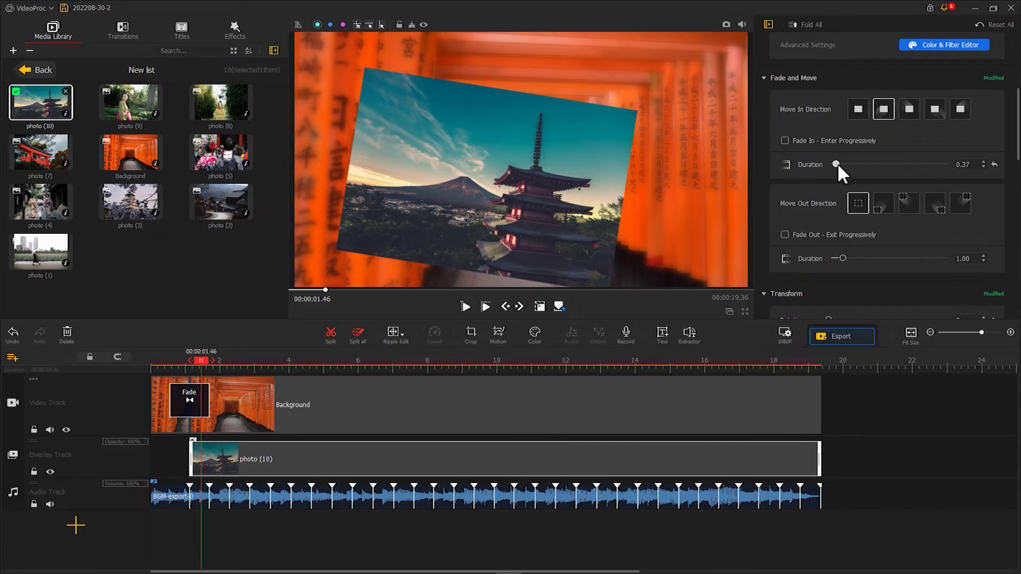
# Step: Stack photos (9), (5), (4), (7) and (2) on new staggered overlay tracks, enlarged and tilted
pyautogui.click(50, 364)
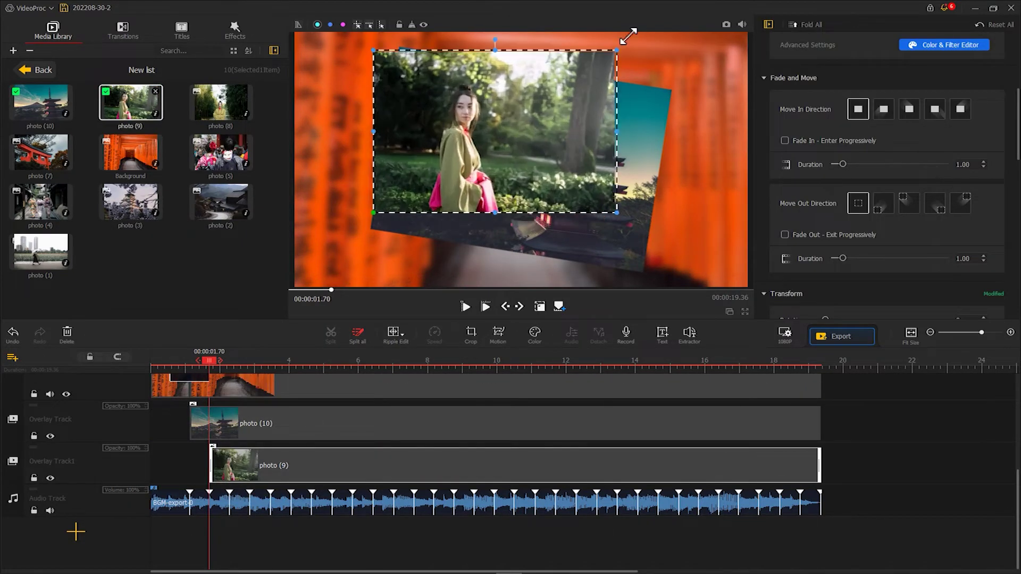
pyautogui.click(12, 357)
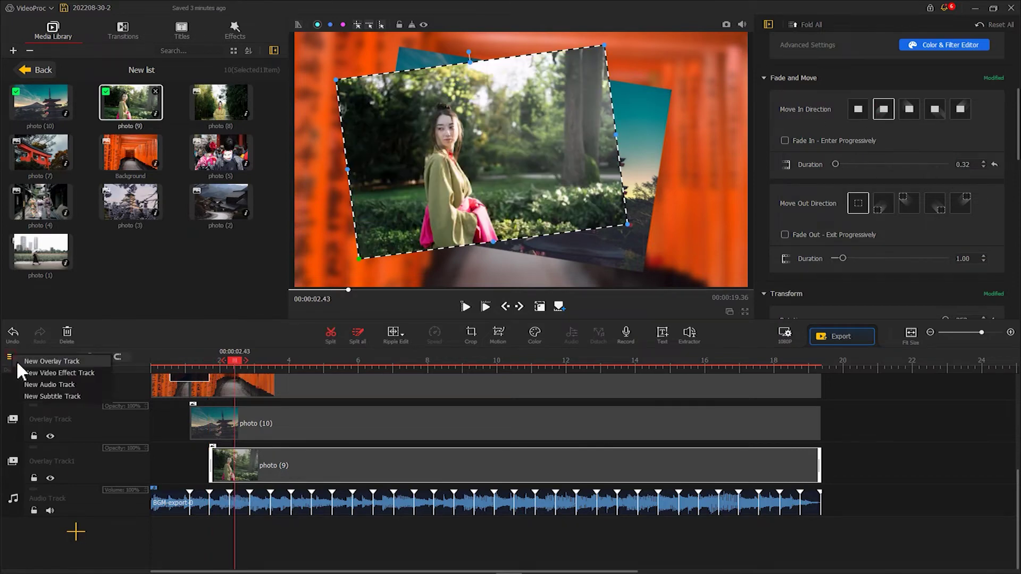
pyautogui.click(49, 364)
pyautogui.moveTo(221, 152); pyautogui.dragTo(246, 543)
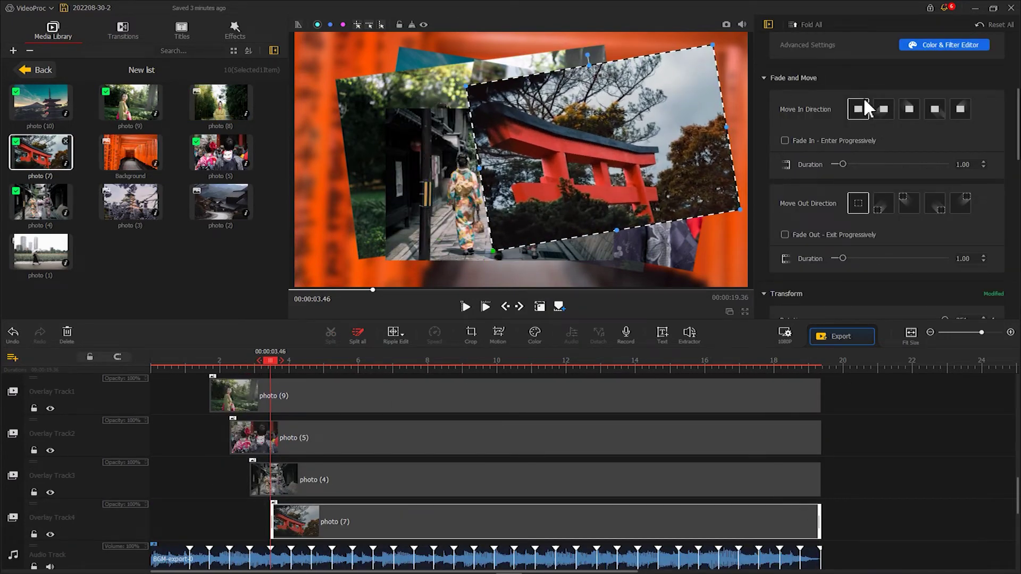
pyautogui.moveTo(462, 522); pyautogui.dragTo(820, 516)
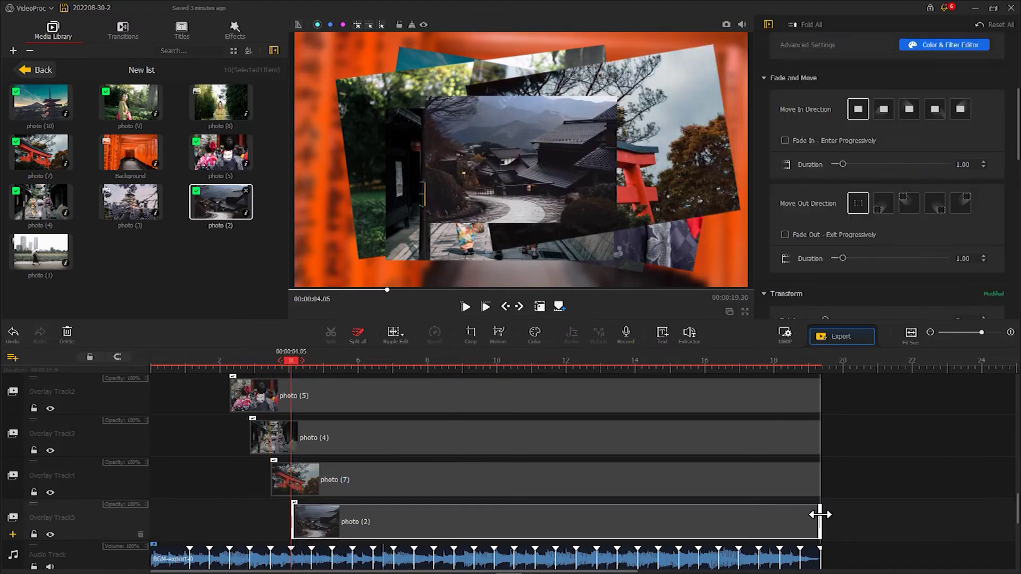
pyautogui.moveTo(425, 361)
pyautogui.mouseDown()
pyautogui.moveTo(292, 361)
pyautogui.moveTo(319, 363)
pyautogui.mouseUp()
pyautogui.moveTo(612, 97); pyautogui.dragTo(650, 122)
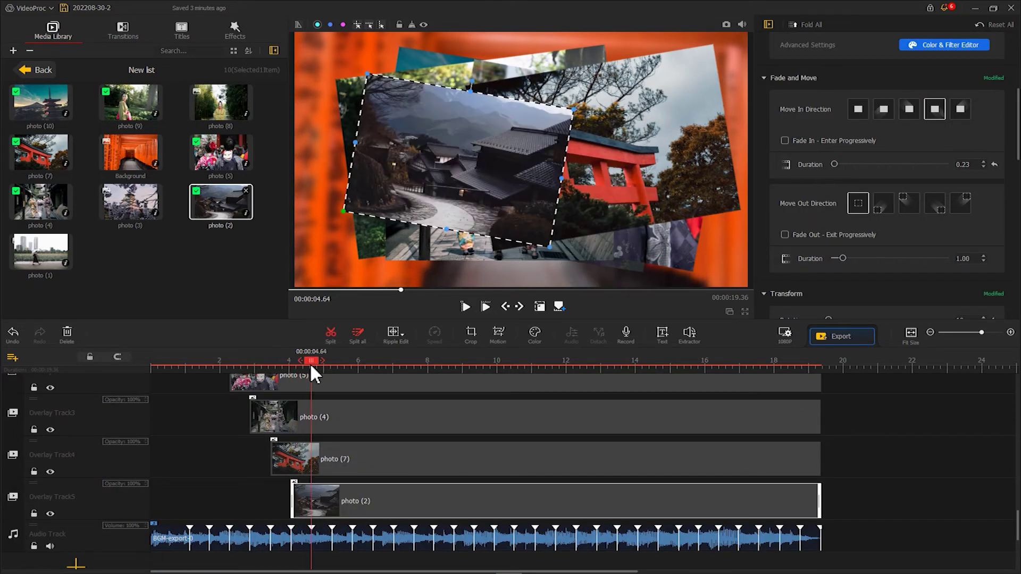
pyautogui.scroll(3, 309, 376)
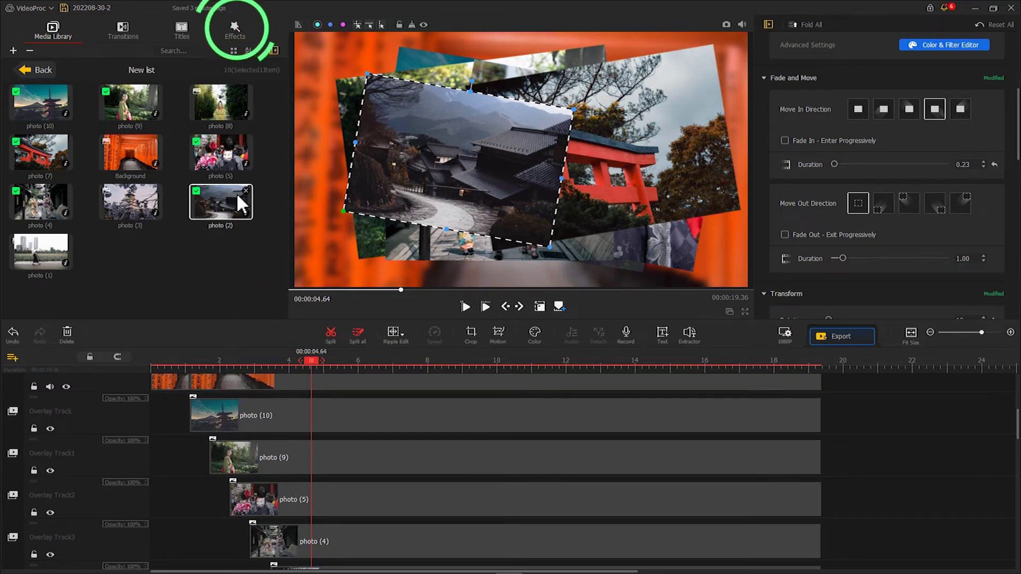
# Step: Add the Border effect from the Effects list to the timeline
pyautogui.click(237, 30)
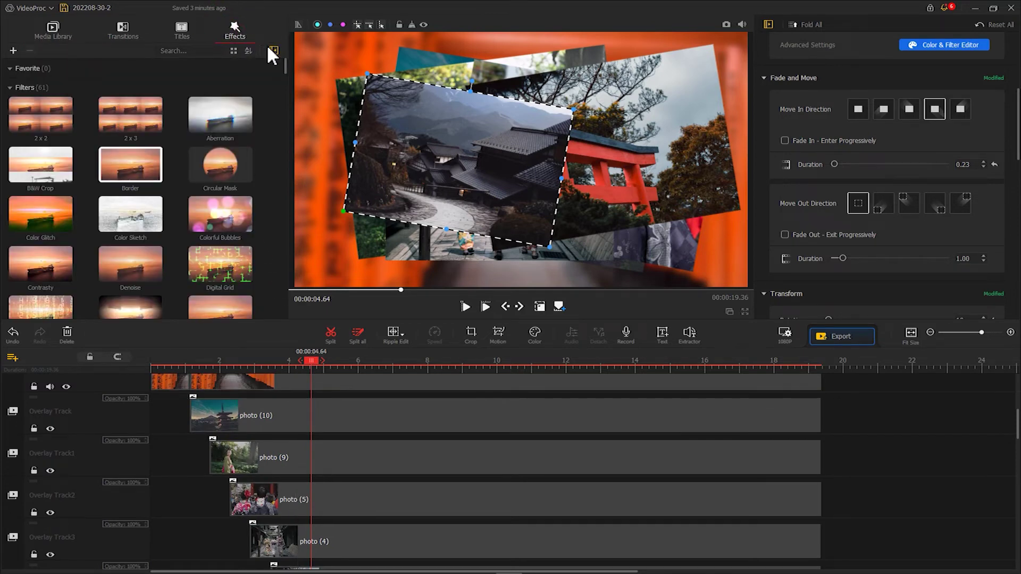
pyautogui.click(130, 166)
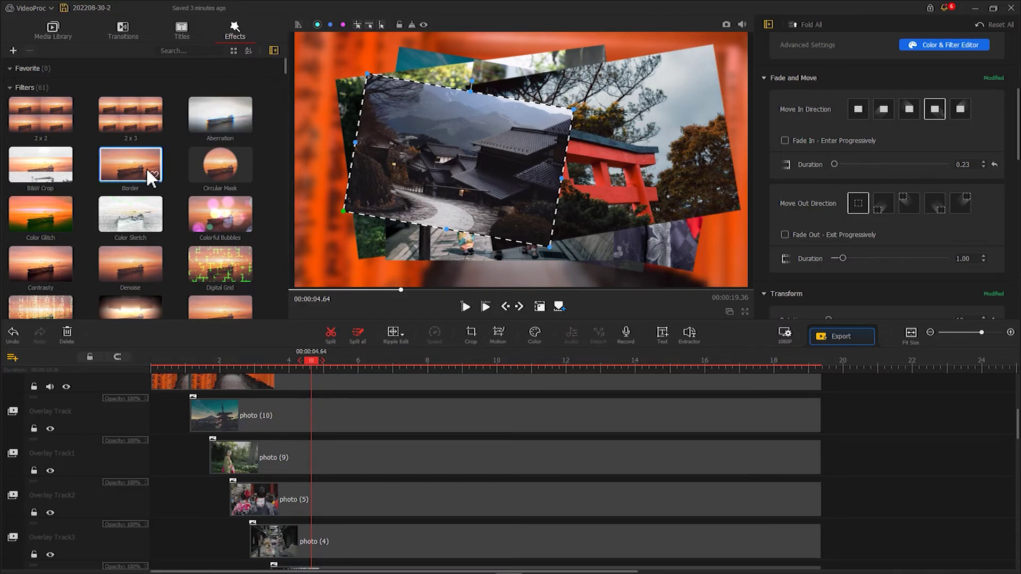
pyautogui.moveTo(151, 173); pyautogui.dragTo(156, 452)
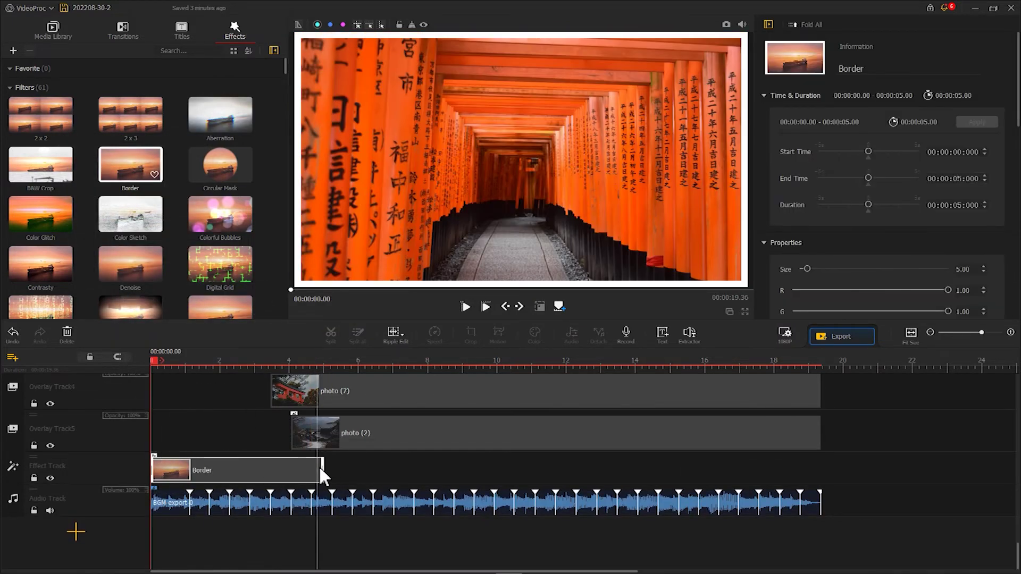
# Step: Stretch Border across the whole timeline, unapply it from the canvas, and play back
pyautogui.moveTo(323, 468); pyautogui.dragTo(822, 465)
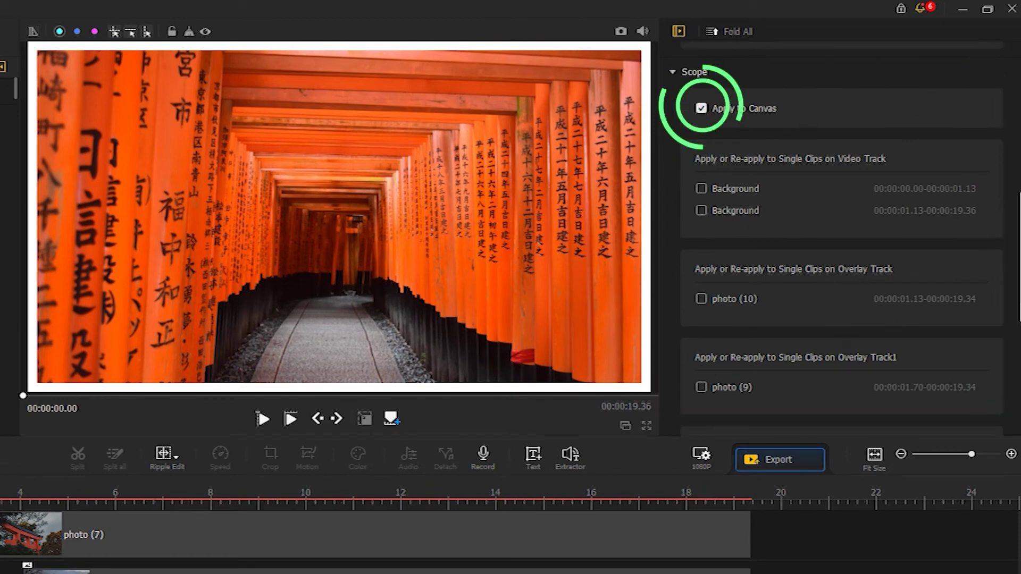
pyautogui.click(748, 112)
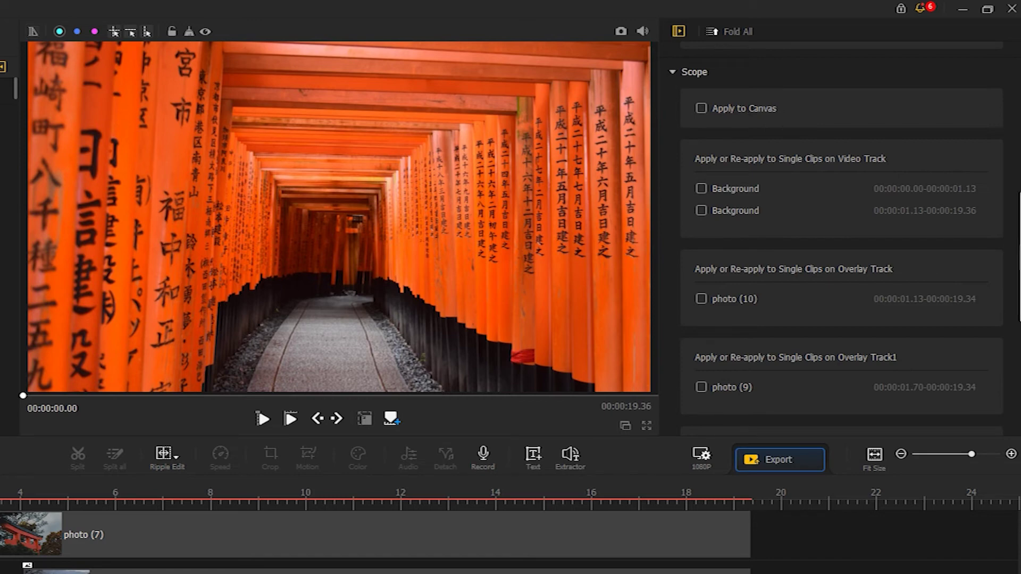
pyautogui.scroll(-2, 958, 284)
pyautogui.scroll(-2, 958, 284)
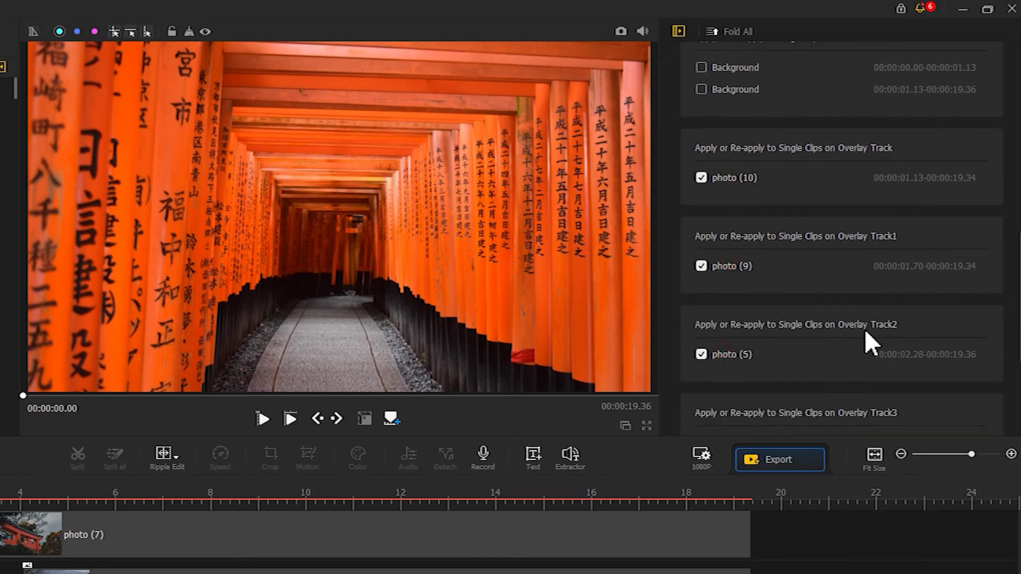
pyautogui.scroll(-3, 841, 239)
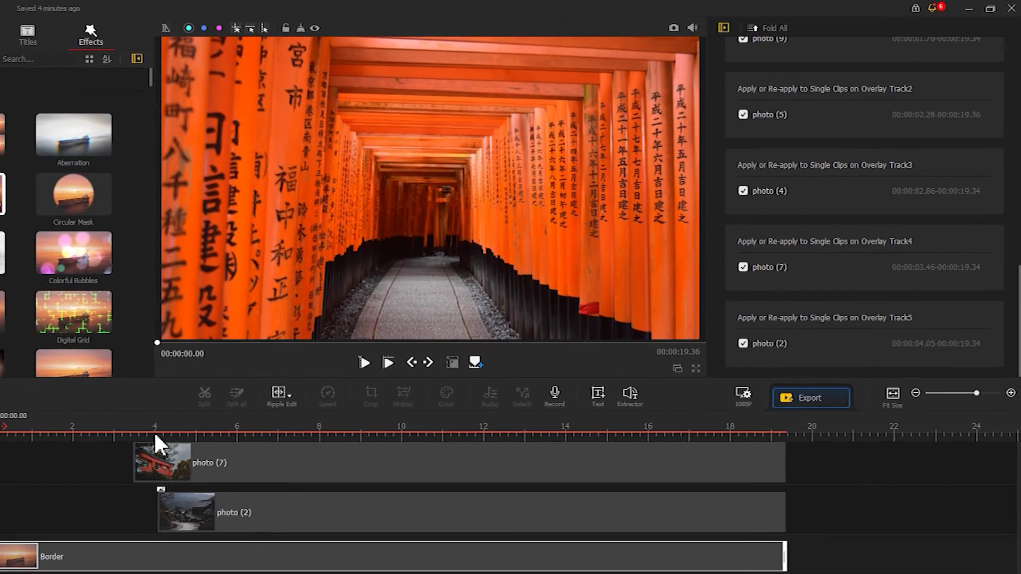
pyautogui.press('space')
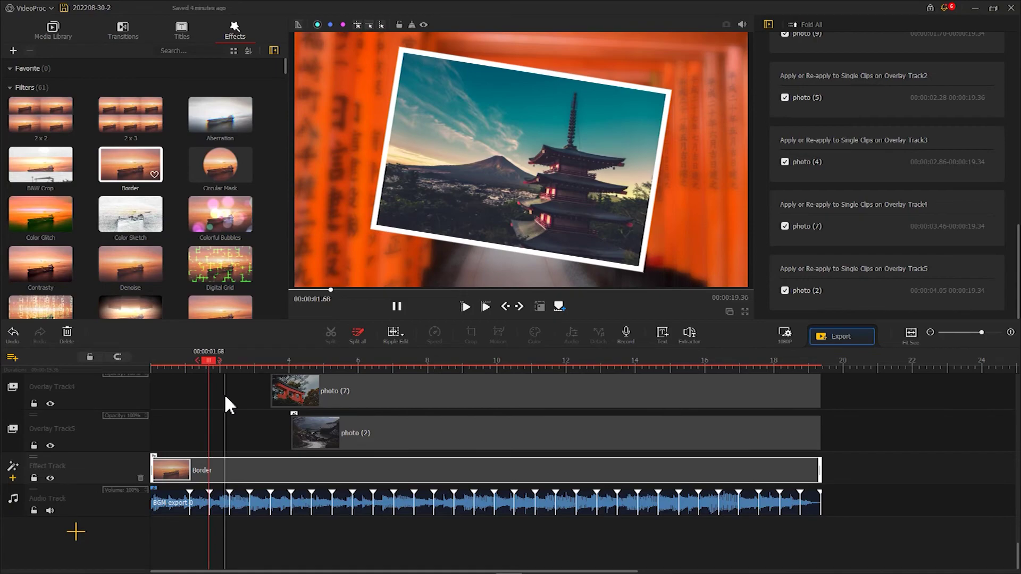